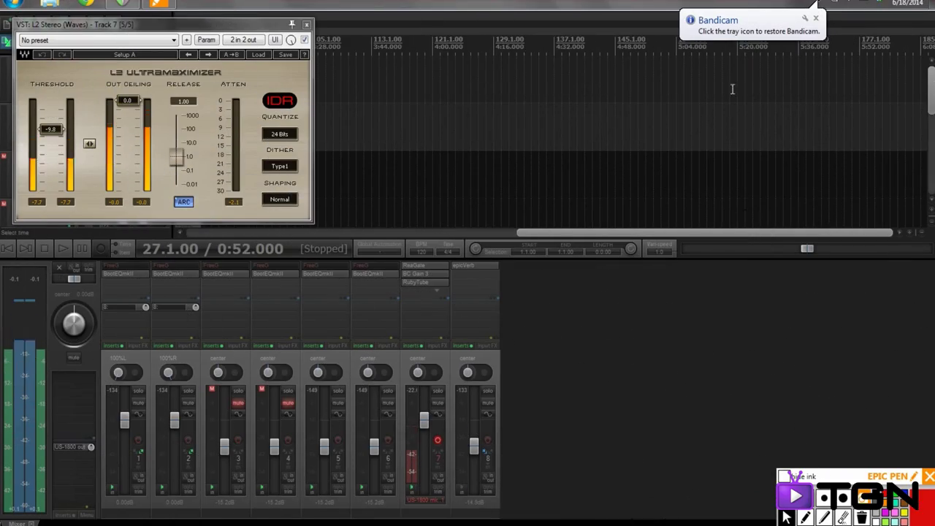
Step: Draw a red zigzag over the L2 output meters and a box with a peak and flat line beside it
drag(931, 93, 932, 67)
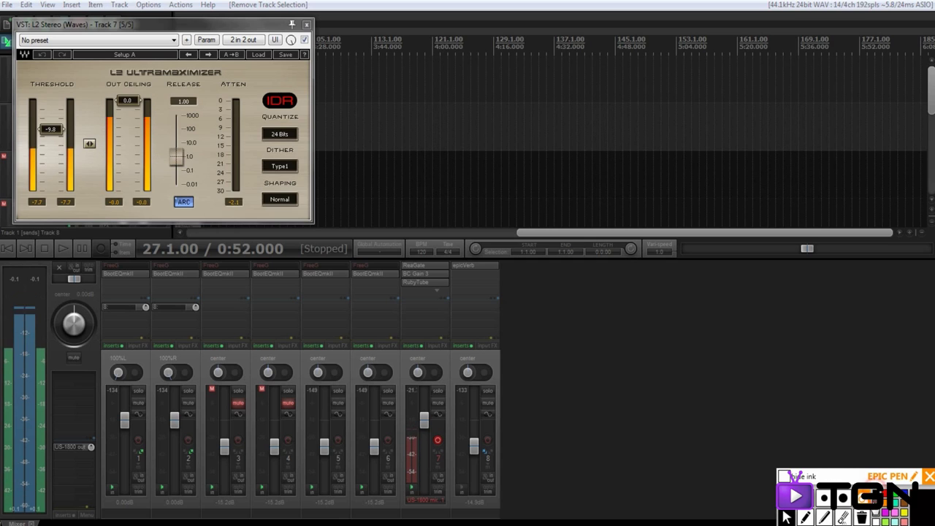
click(805, 517)
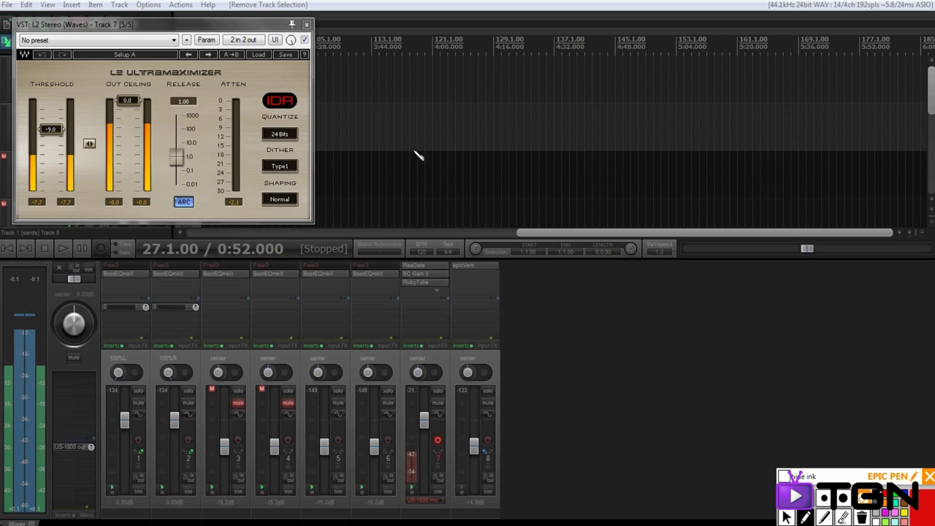
mouse_move(112, 233)
mouse_down()
mouse_move(118, 204)
mouse_move(133, 247)
mouse_move(150, 174)
mouse_move(160, 266)
mouse_move(176, 186)
mouse_move(188, 251)
mouse_move(208, 166)
mouse_move(232, 272)
mouse_move(244, 180)
mouse_move(257, 262)
mouse_move(269, 184)
mouse_move(279, 257)
mouse_move(287, 182)
mouse_move(310, 260)
mouse_move(322, 190)
mouse_move(348, 246)
mouse_move(349, 210)
mouse_up()
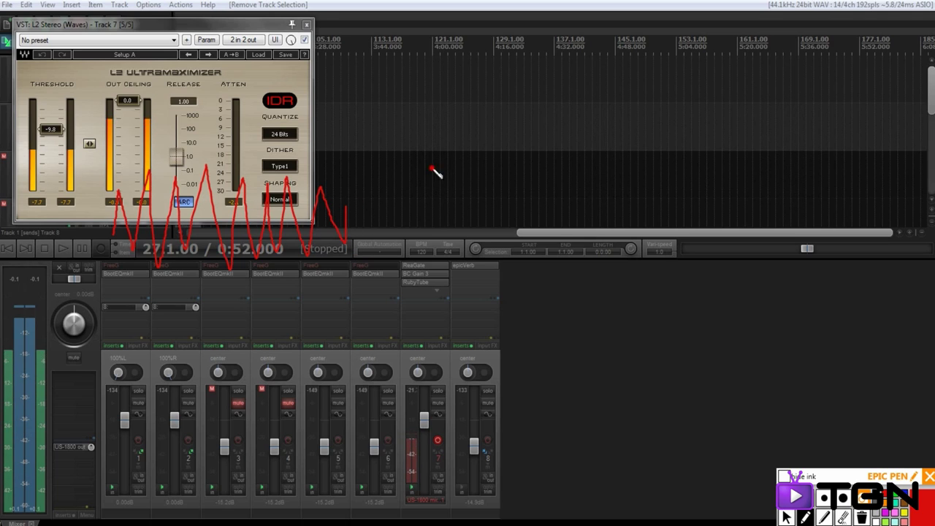
mouse_move(432, 169)
mouse_down()
mouse_move(359, 171)
mouse_move(362, 228)
mouse_up()
drag(436, 210, 432, 170)
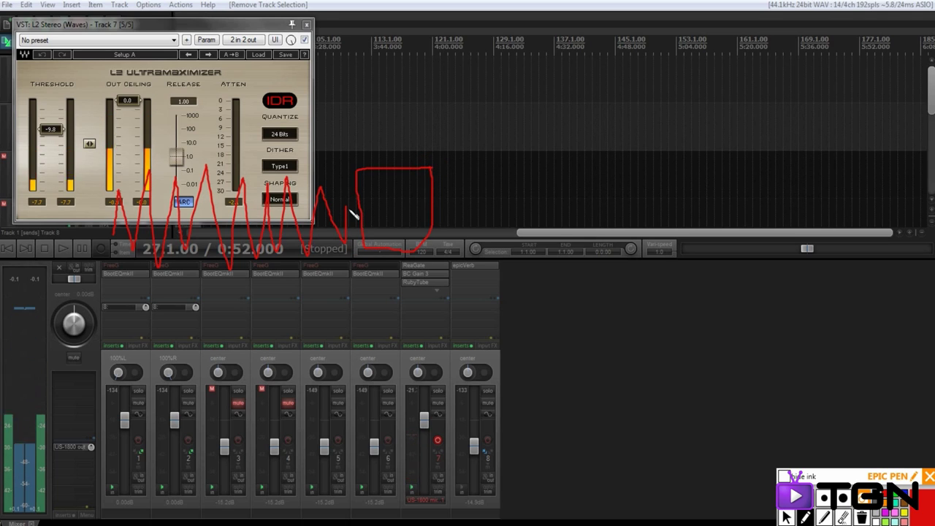
drag(346, 208, 376, 209)
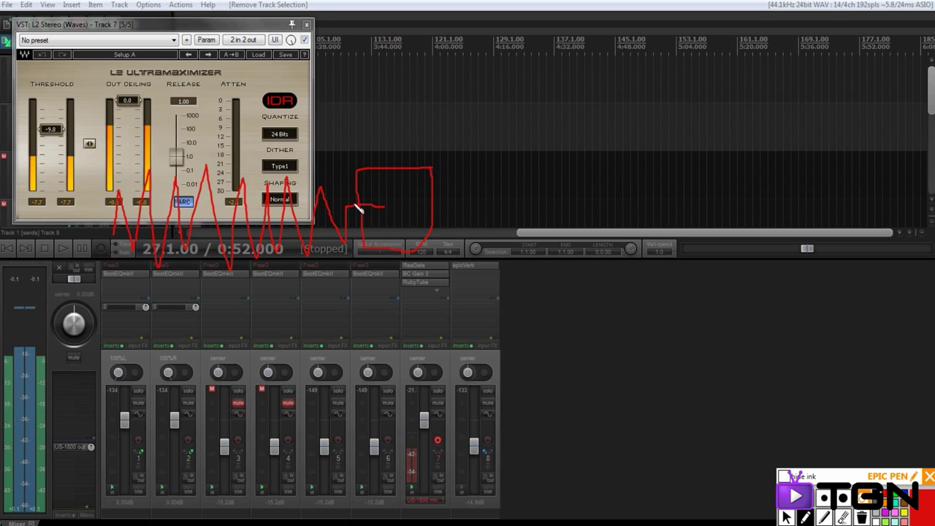
drag(364, 206, 379, 210)
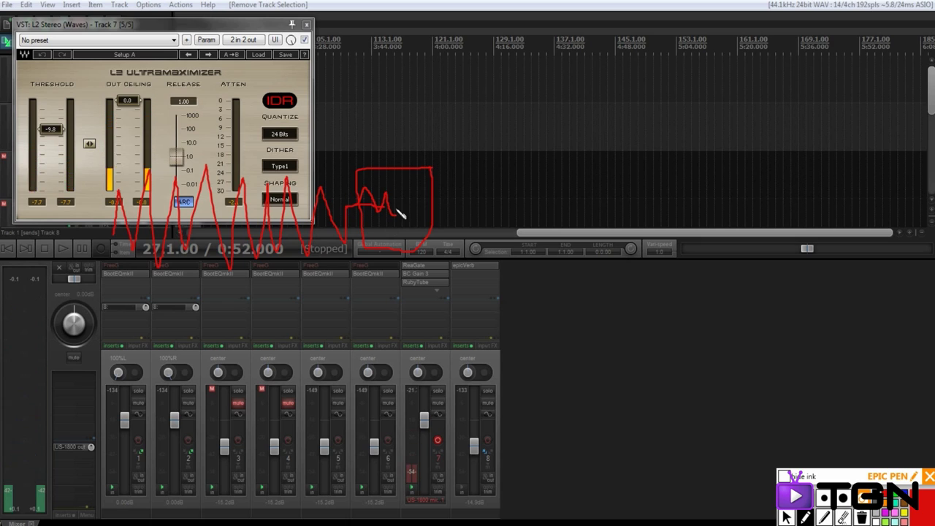
drag(383, 207, 461, 207)
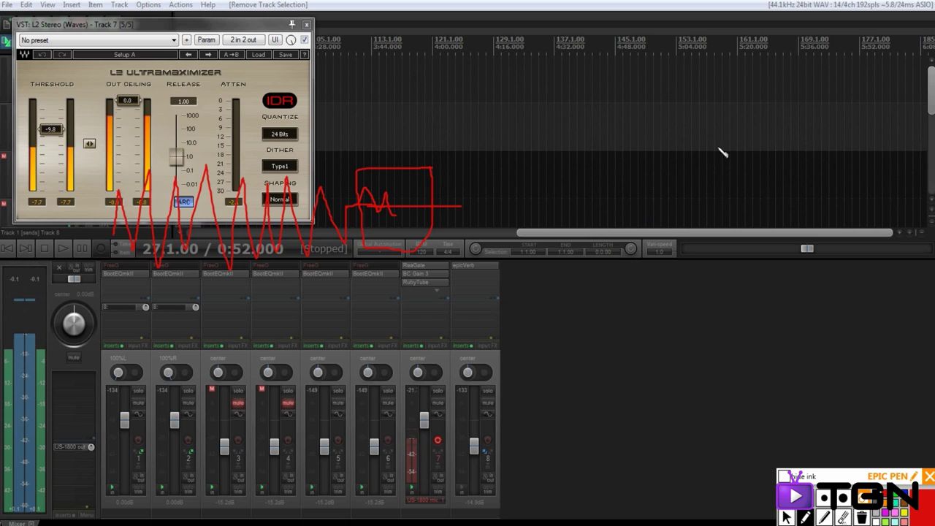
Step: Draw a large box over the right track area with red lettering, a curve and connecting lines
mouse_move(748, 170)
mouse_down()
mouse_move(588, 219)
mouse_move(782, 272)
mouse_move(701, 170)
mouse_up()
mouse_move(620, 195)
mouse_down()
mouse_move(650, 217)
mouse_move(647, 193)
mouse_up()
drag(622, 212, 643, 211)
mouse_move(667, 183)
mouse_down()
mouse_move(675, 230)
mouse_move(700, 191)
mouse_move(667, 173)
mouse_move(661, 196)
mouse_up()
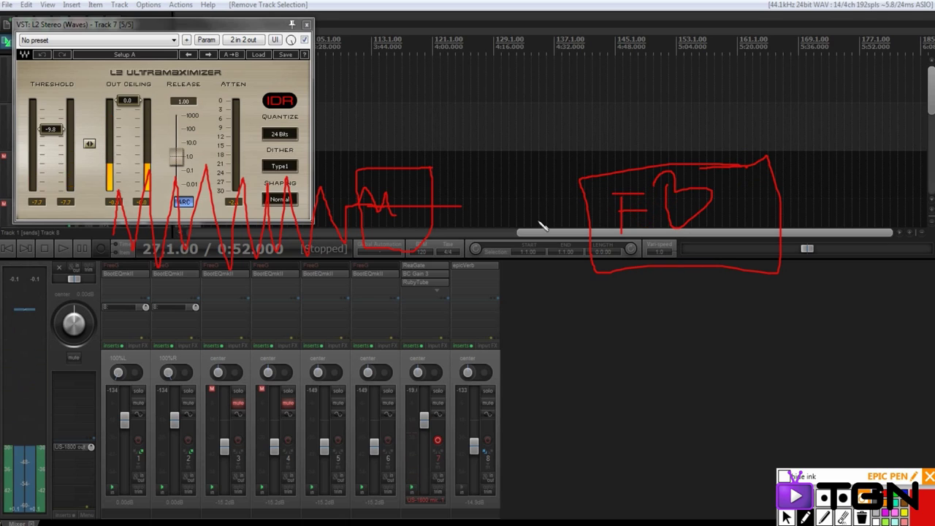
mouse_move(521, 217)
mouse_down()
mouse_move(592, 225)
mouse_move(606, 185)
mouse_move(620, 247)
mouse_up()
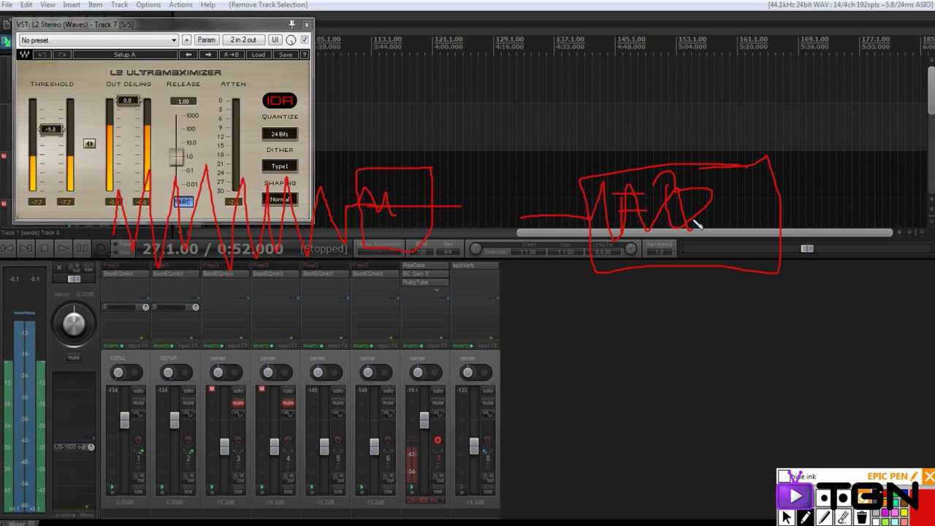
mouse_move(698, 219)
mouse_down()
mouse_move(832, 220)
mouse_move(839, 178)
mouse_move(815, 148)
mouse_move(764, 131)
mouse_move(659, 132)
mouse_up()
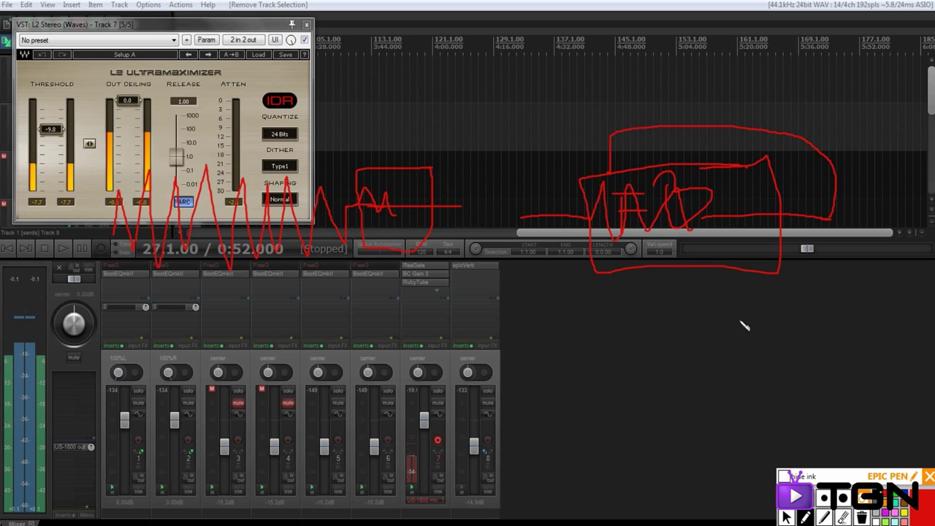
Step: Clear the Epic Pen annotations and select guitar tracks 1–3 in the mixer
click(863, 518)
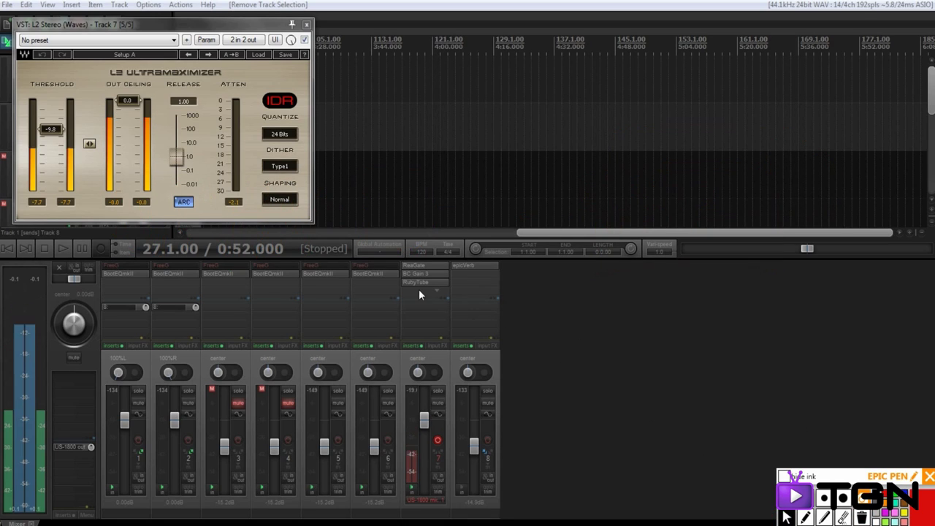
click(121, 360)
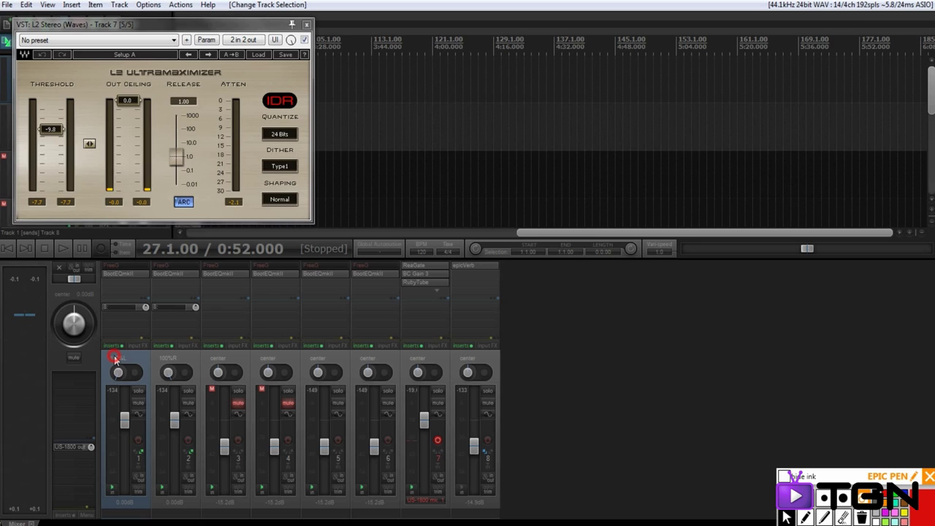
click(219, 362)
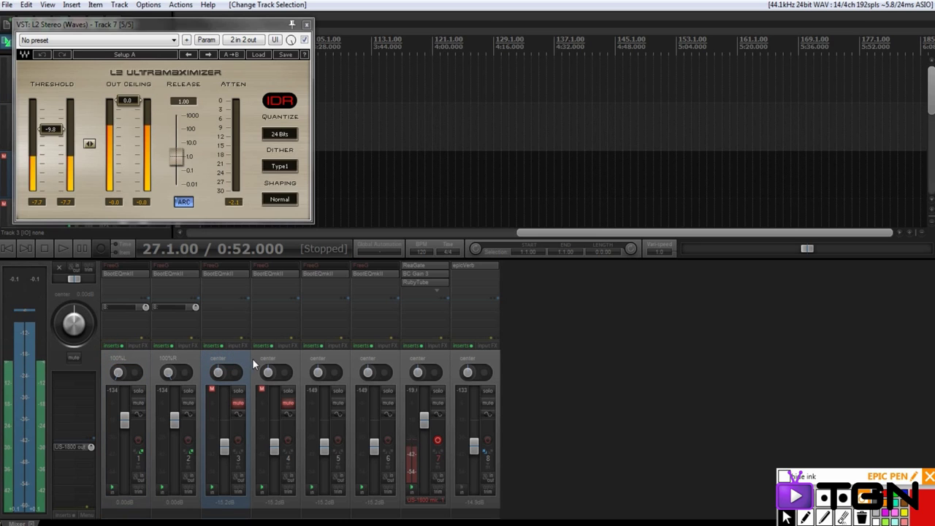
drag(591, 234, 260, 233)
click(168, 360)
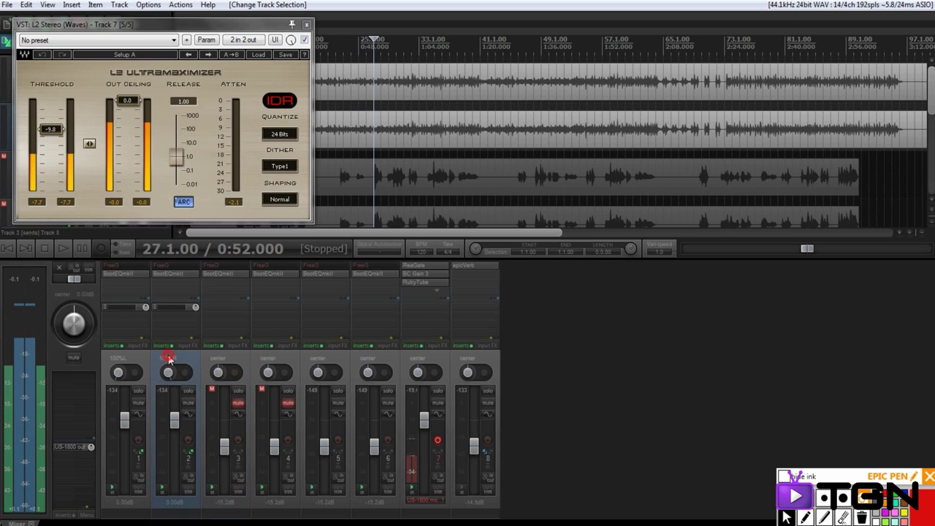
ctrl+click(162, 361)
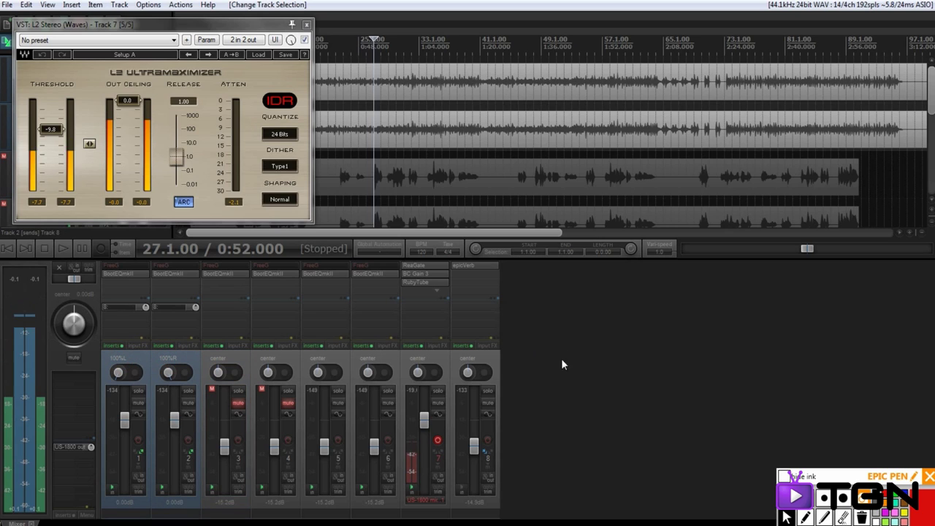
Step: Insert a new empty track, move it to the first mixer slot, and reselect the two guitar tracks
double_click(515, 362)
drag(101, 355, 101, 354)
click(169, 356)
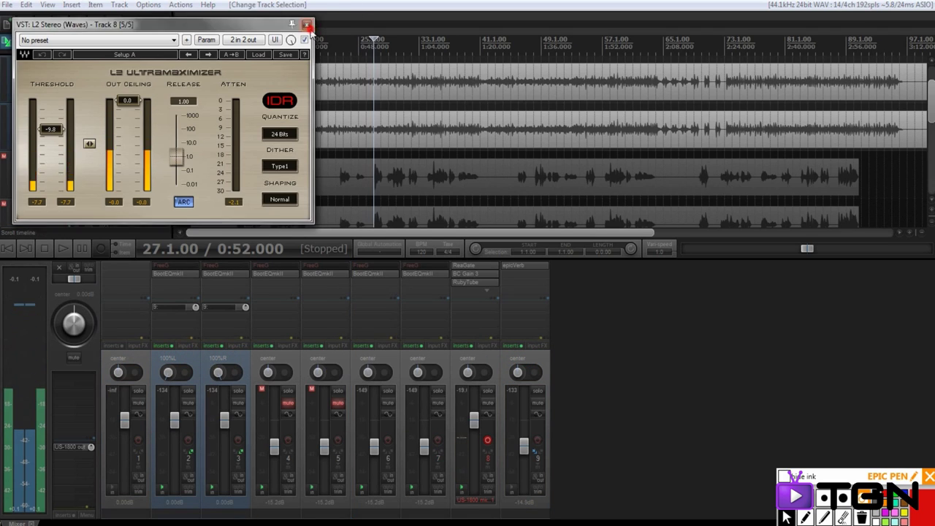
Step: Close the L2 window and nest both guitar tracks under empty track 1 as a folder
key(Escape)
scroll(68, 146, up, 1)
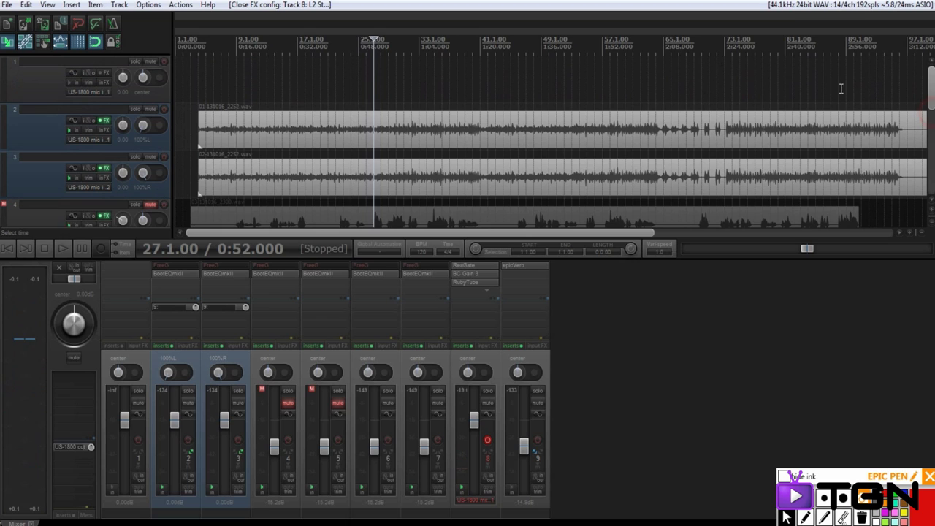
drag(55, 135, 61, 68)
click(50, 75)
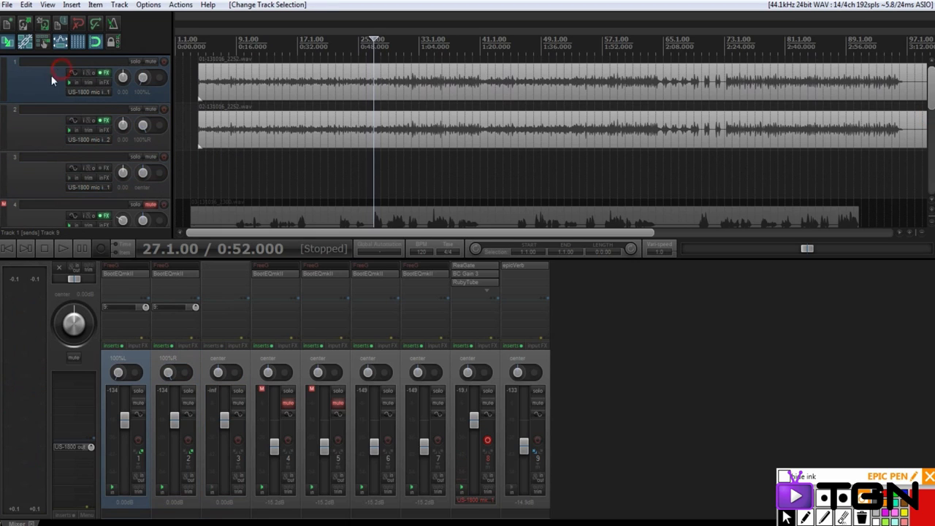
ctrl+click(29, 117)
drag(40, 80, 49, 174)
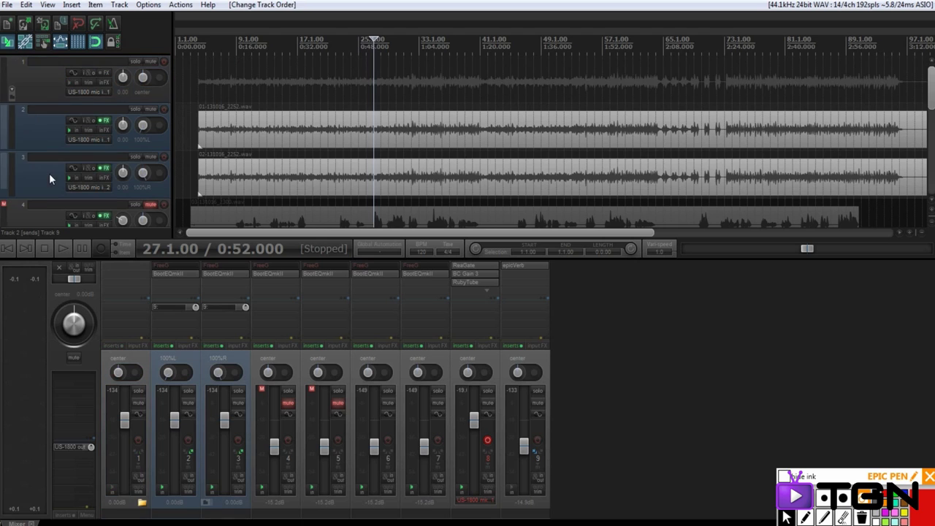
click(33, 94)
Step: Insert TDR Feedback Compressor II from the Dynamics category on track 1
click(105, 75)
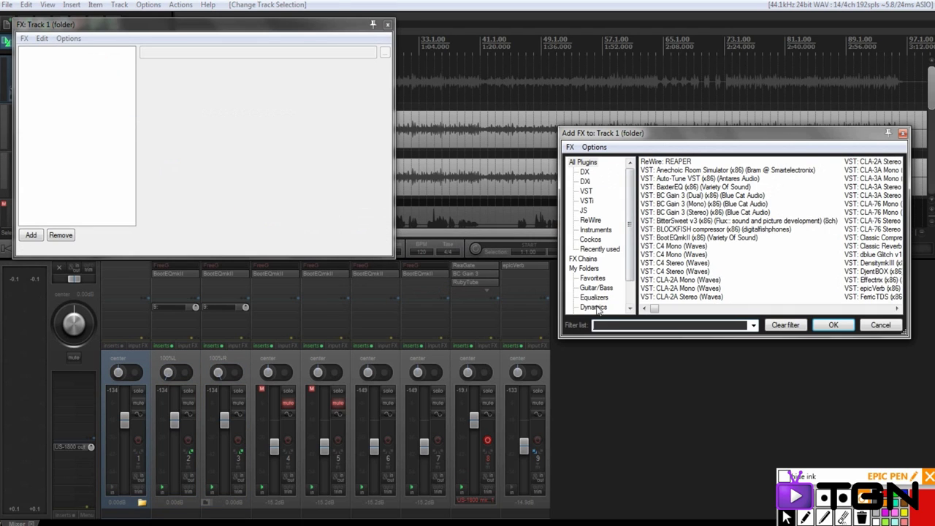
click(596, 307)
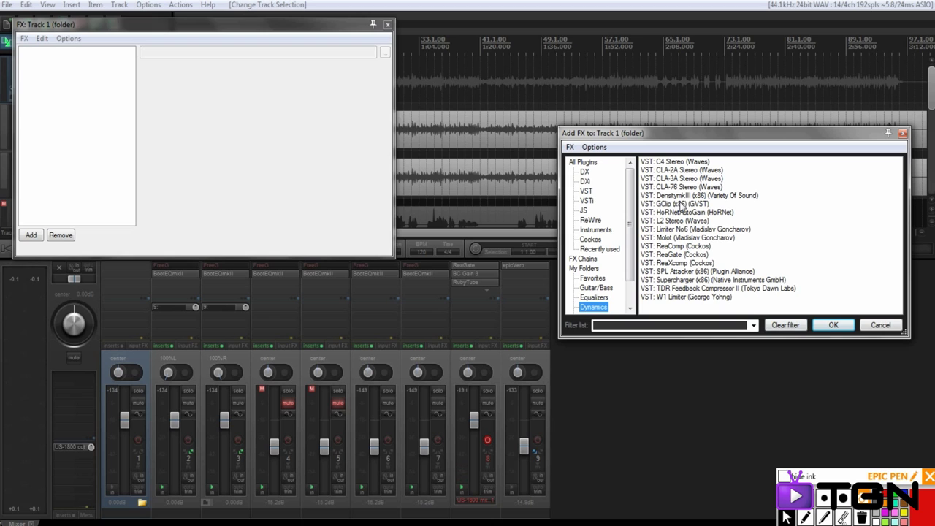
double_click(687, 289)
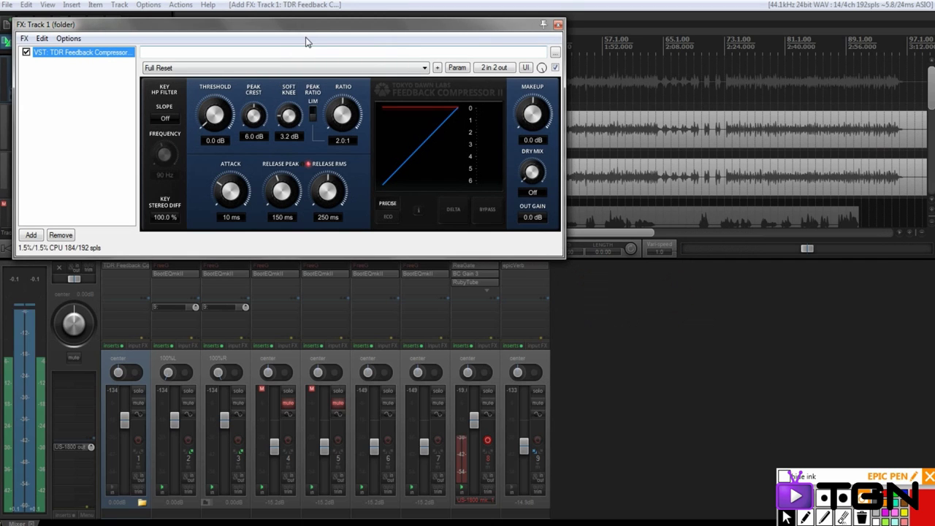
Step: Toggle the compressor's bypass and raise Release RMS from 250 ms to 334 ms
drag(329, 30, 526, 58)
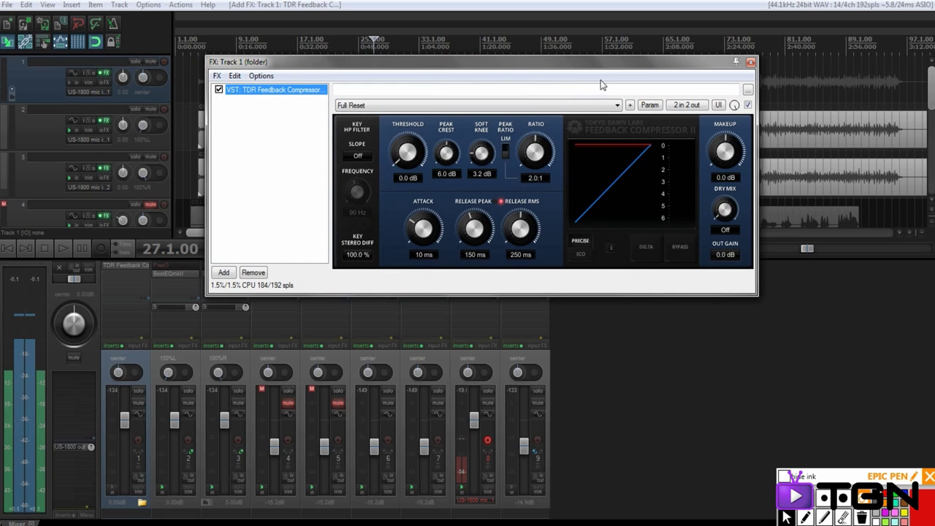
click(748, 104)
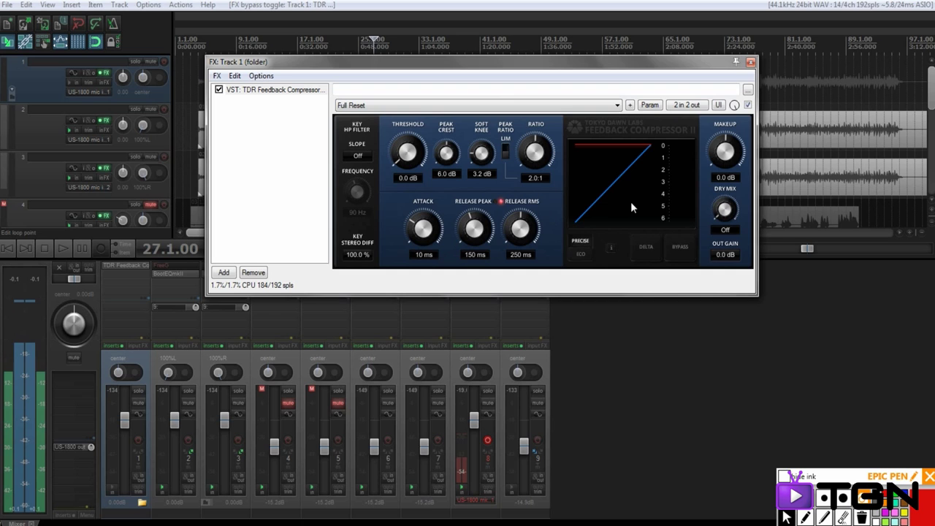
mouse_move(462, 71)
mouse_down()
mouse_move(562, 76)
mouse_move(455, 60)
mouse_up()
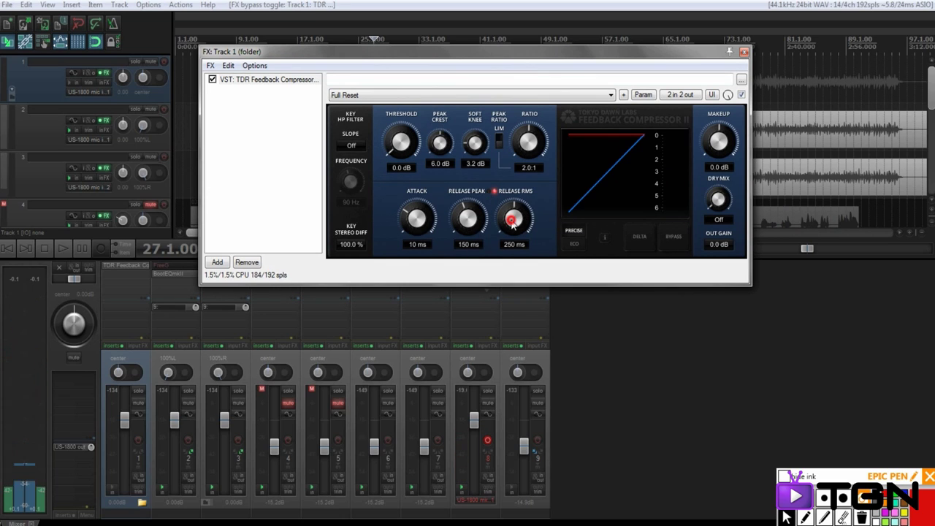
drag(518, 224, 468, 210)
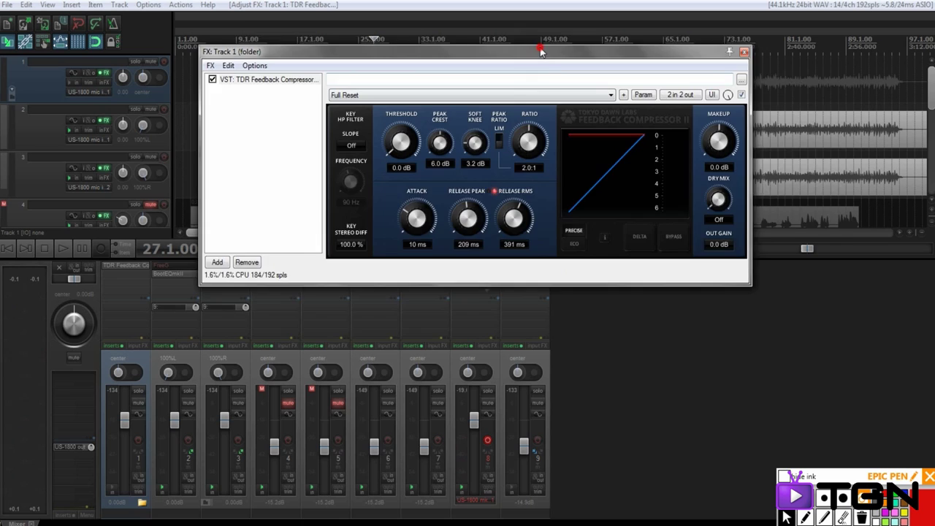
Step: Lower the compression ratio to 1.9:1 and raise the soft knee to 7.1 dB
drag(541, 52, 543, 80)
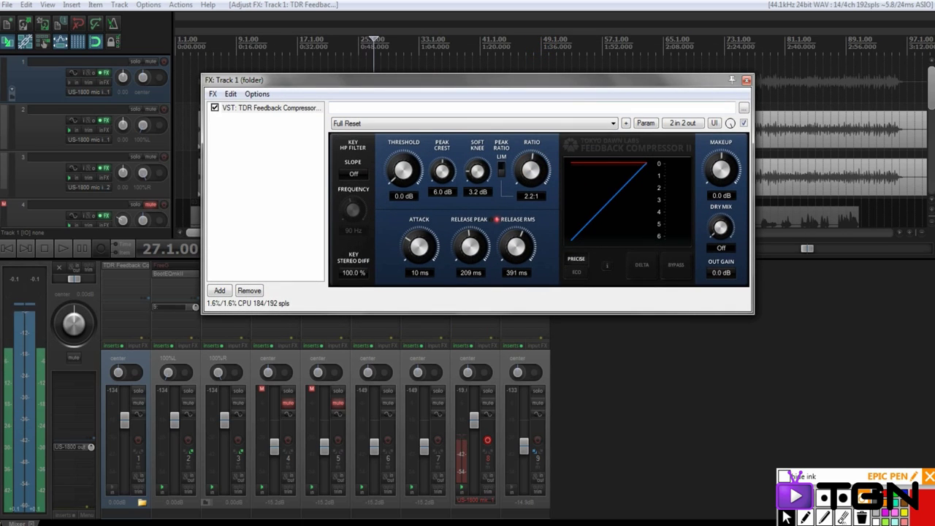
drag(531, 170, 531, 179)
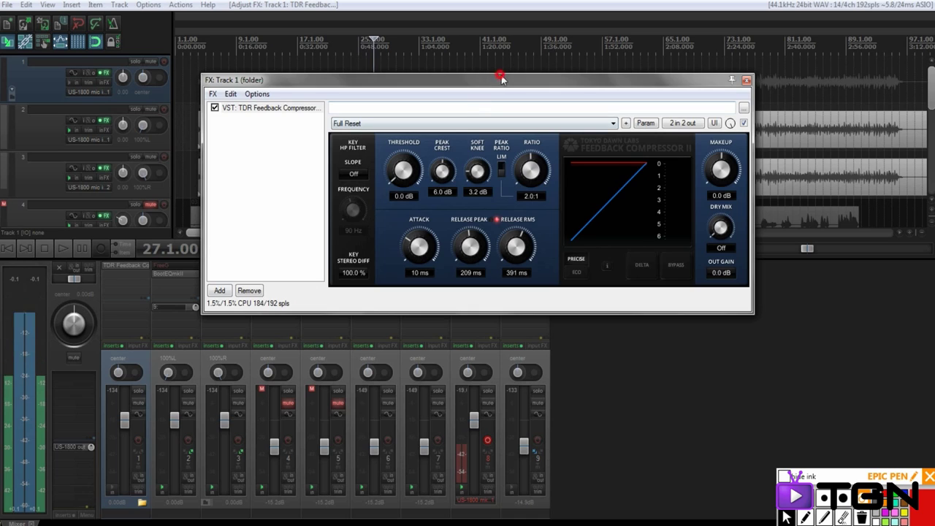
drag(501, 78, 541, 103)
drag(567, 194, 567, 183)
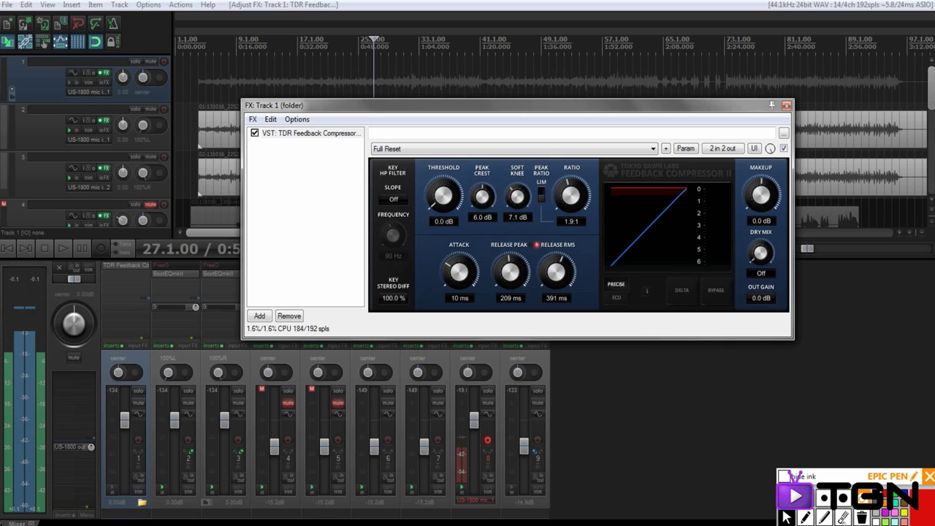
Step: Pull the Soft Knee knob down to 0.1 dB and move the compressor window to the top-left
drag(518, 196, 518, 201)
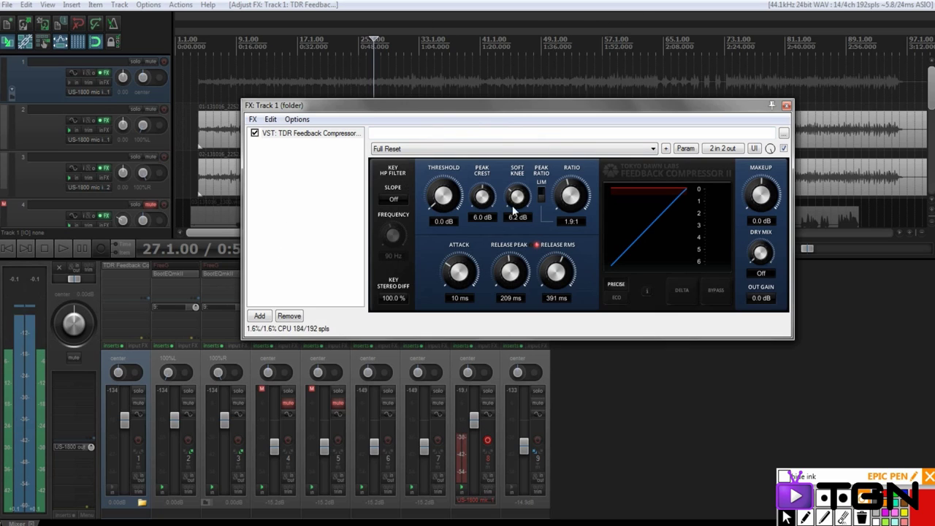
drag(511, 205, 512, 198)
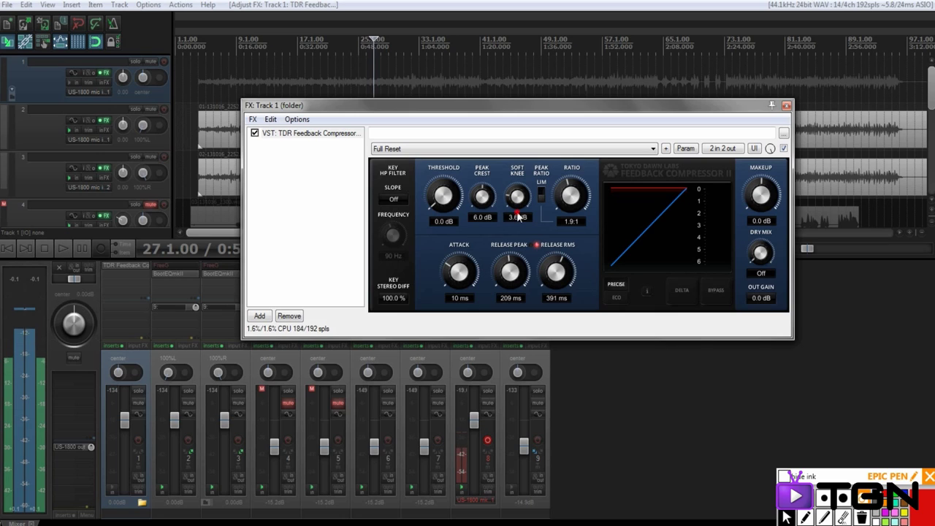
mouse_move(517, 197)
mouse_down()
mouse_move(517, 209)
mouse_move(520, 200)
mouse_up()
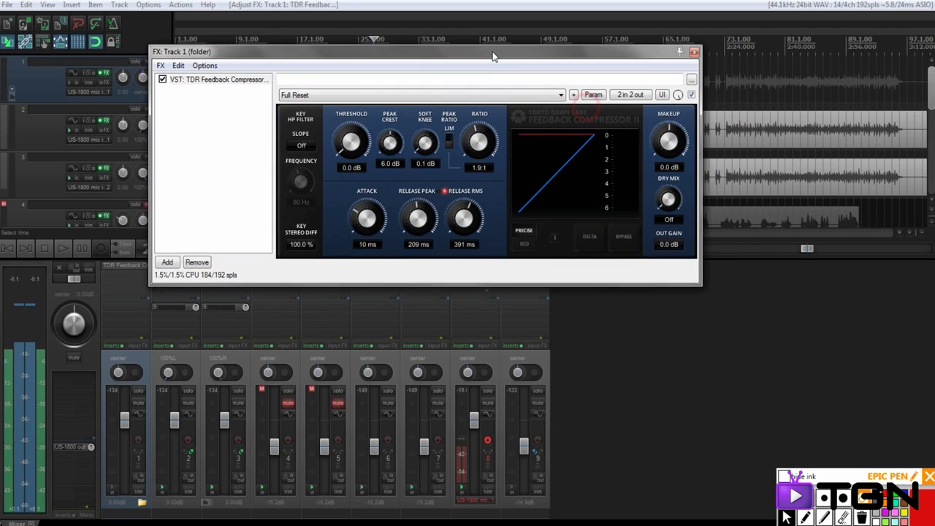
drag(585, 105, 495, 50)
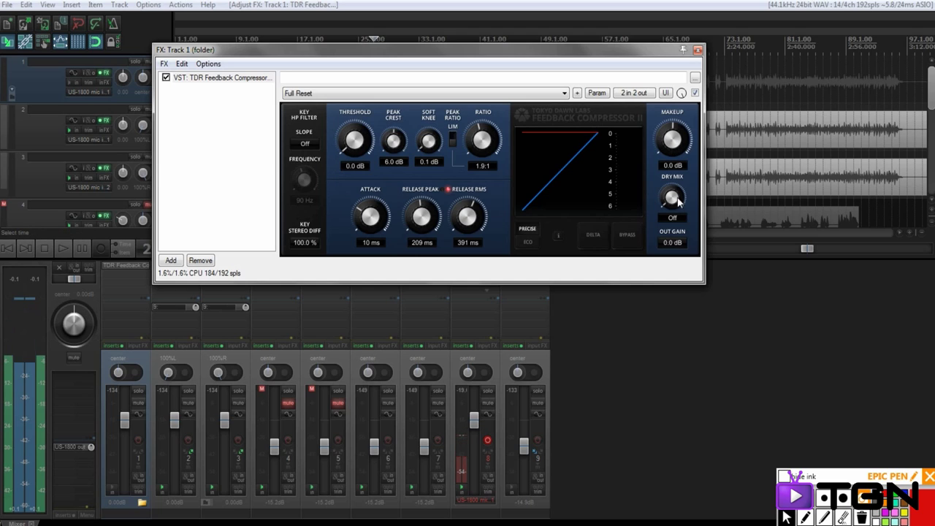
mouse_move(678, 203)
mouse_down()
mouse_move(678, 187)
mouse_move(673, 214)
mouse_up()
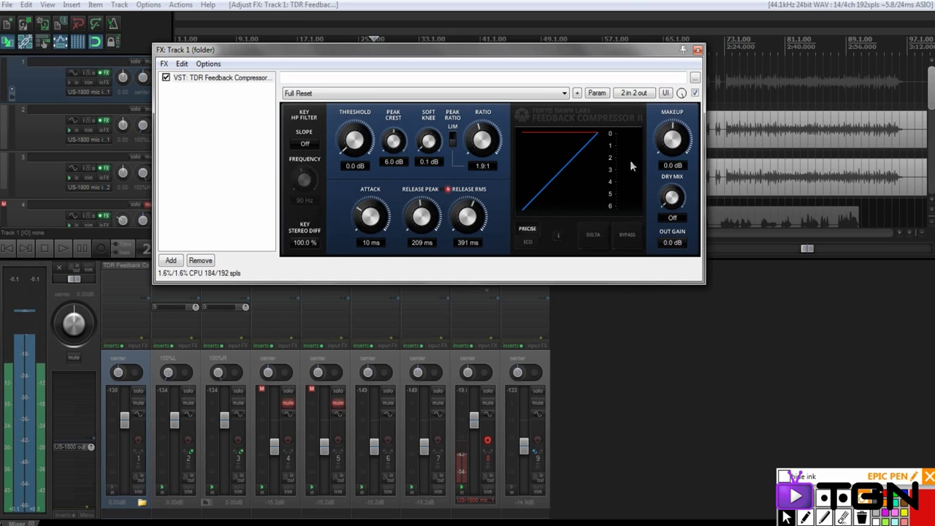
click(672, 218)
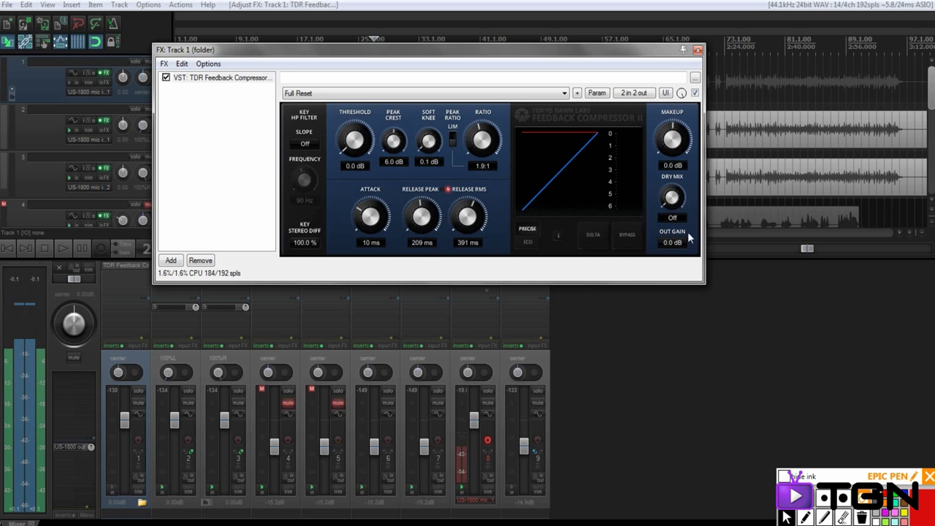
drag(673, 137, 679, 136)
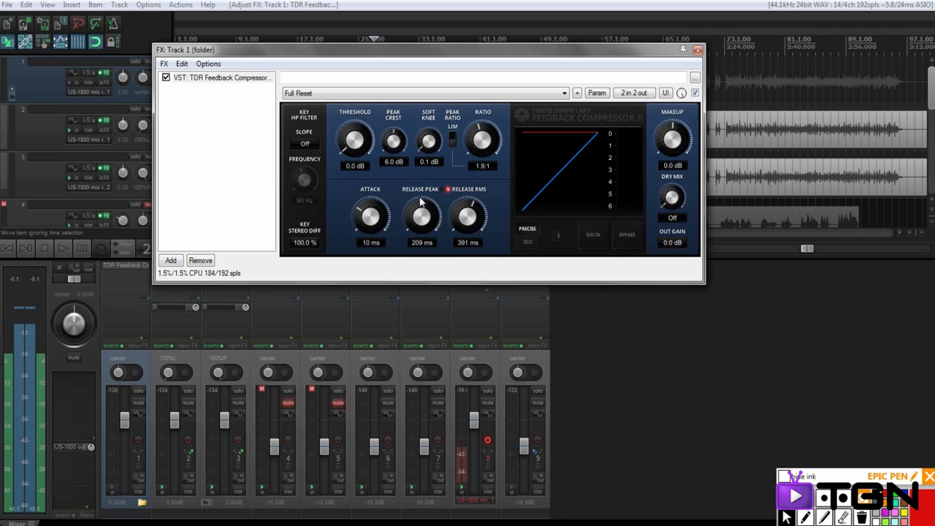
drag(602, 50, 598, 21)
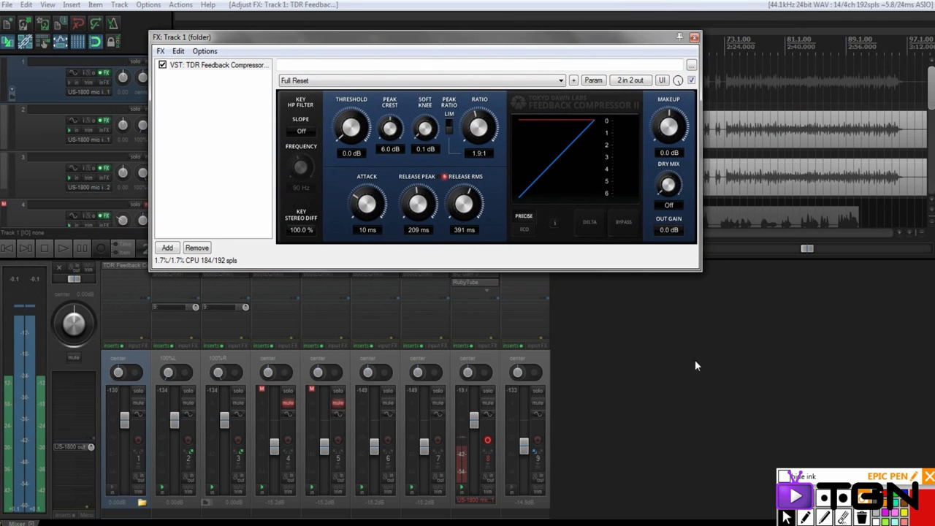
Step: Clear the track selection, reposition the compressor window, and drop the threshold to -34.8 dB
click(595, 293)
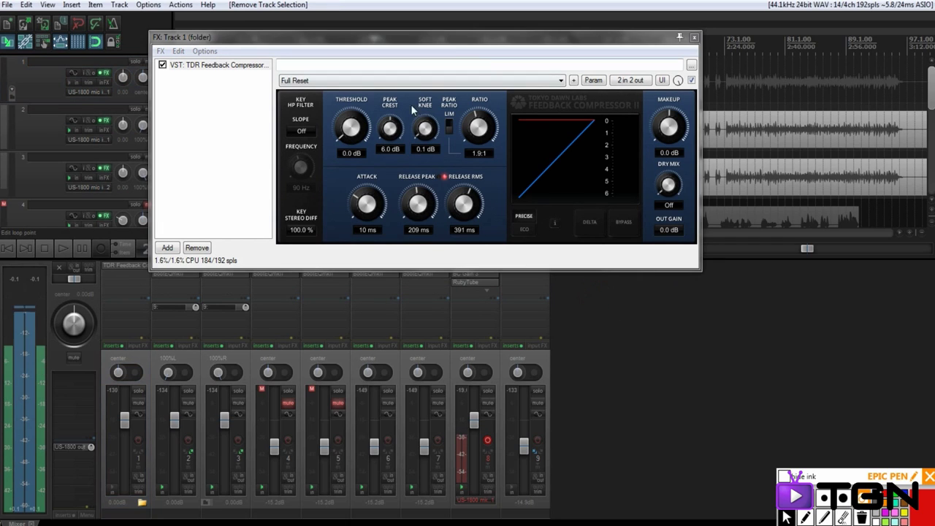
drag(500, 41, 576, 58)
click(648, 365)
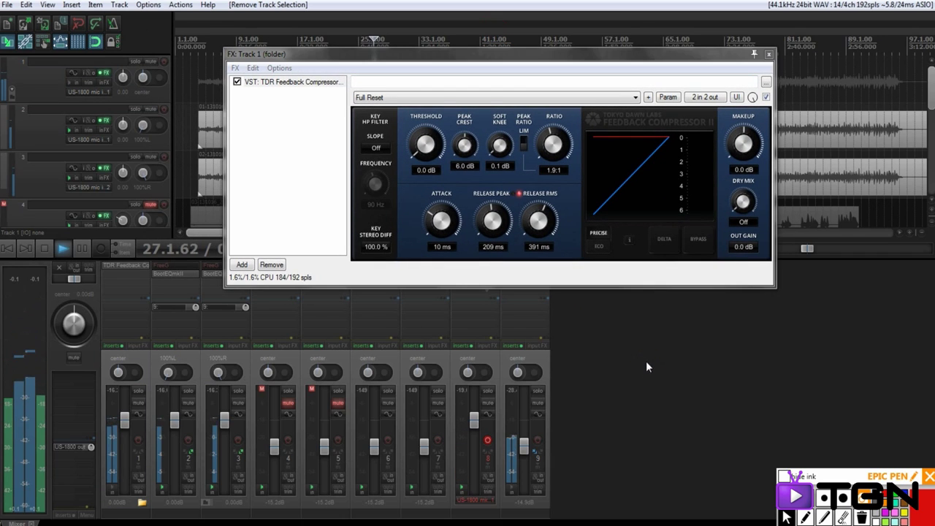
drag(425, 145, 439, 227)
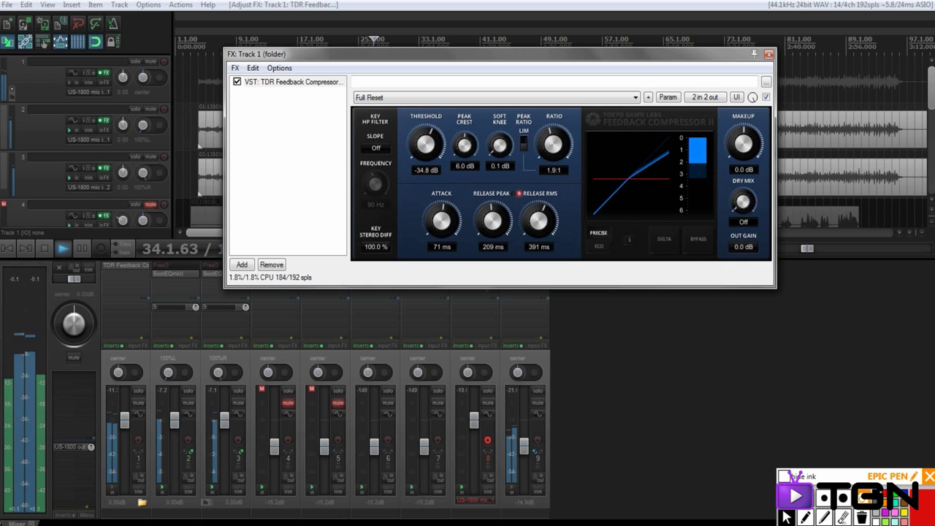
Step: Shorten Release Peak to 72 ms and Release RMS to 161 ms
drag(493, 220, 493, 237)
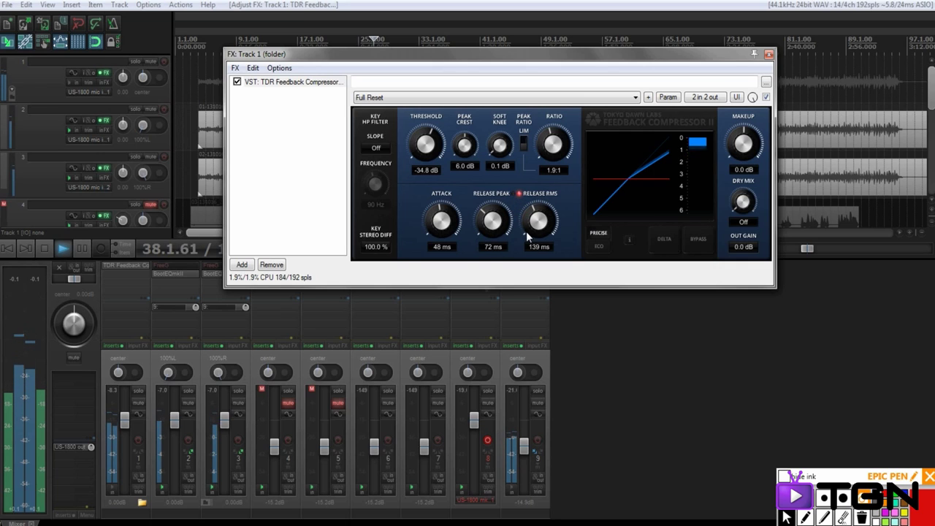
drag(528, 234, 543, 215)
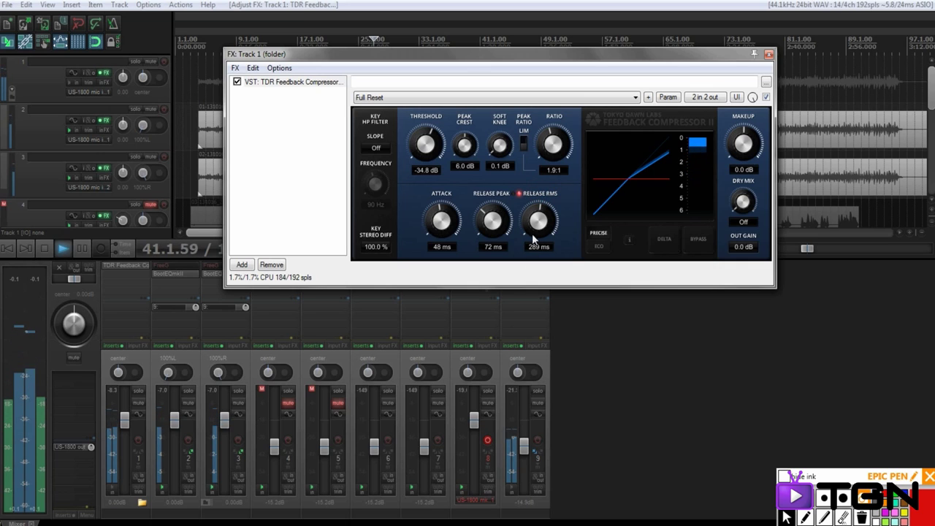
drag(533, 239, 535, 249)
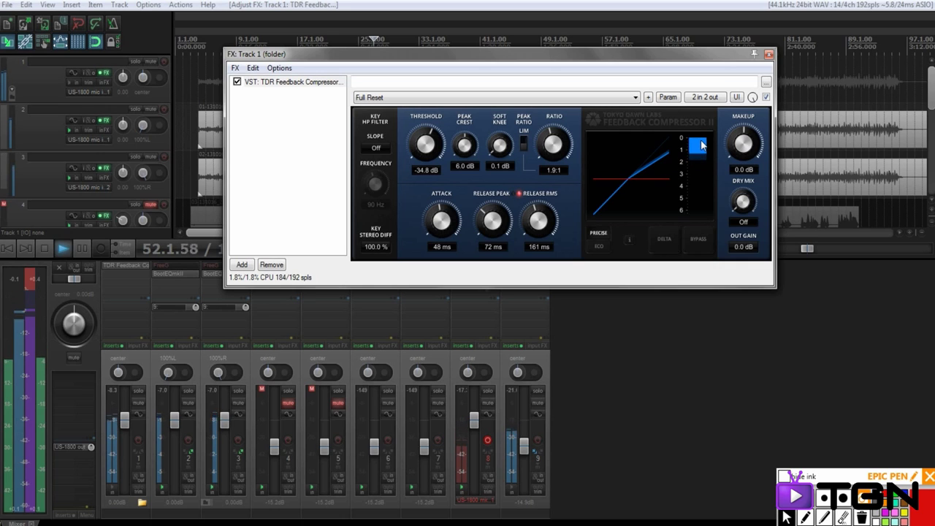
Step: Trim the Release RMS knob to 149 ms and shift the compressor window during playback
drag(523, 205, 523, 197)
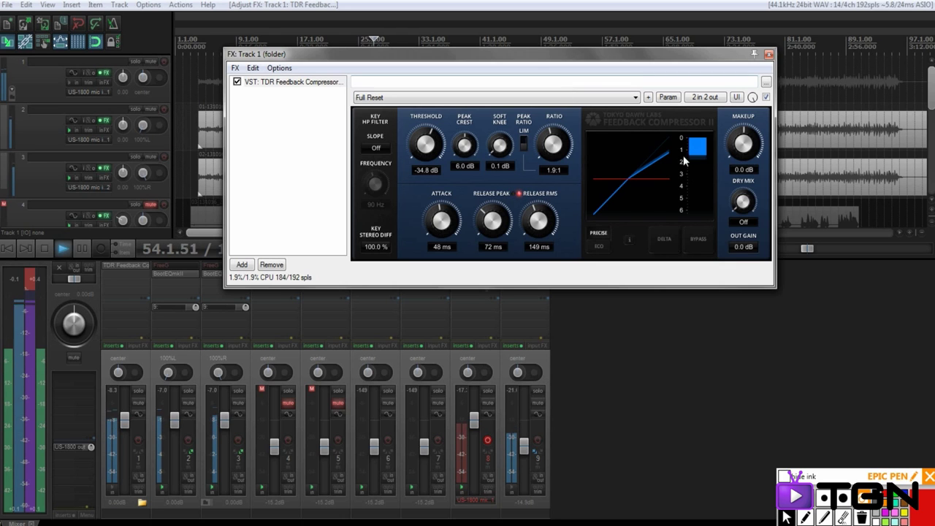
drag(629, 50, 668, 10)
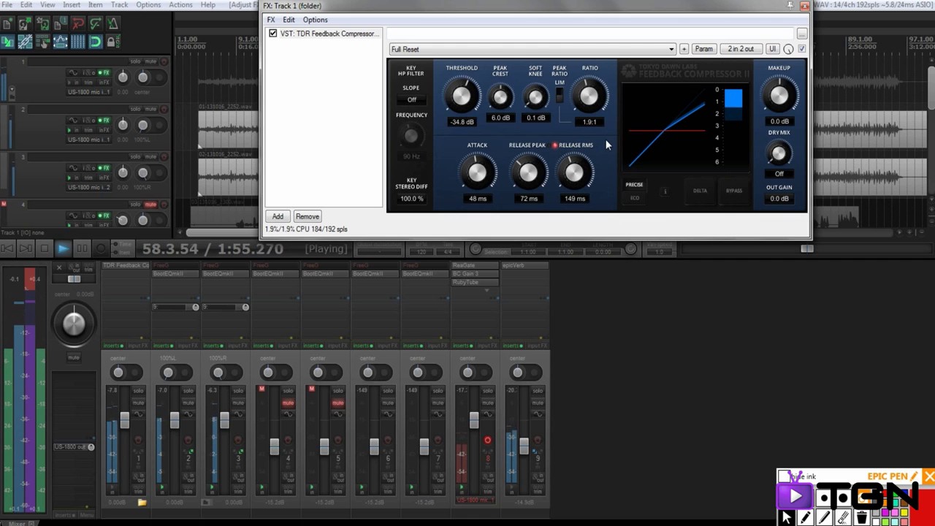
drag(589, 9, 534, 34)
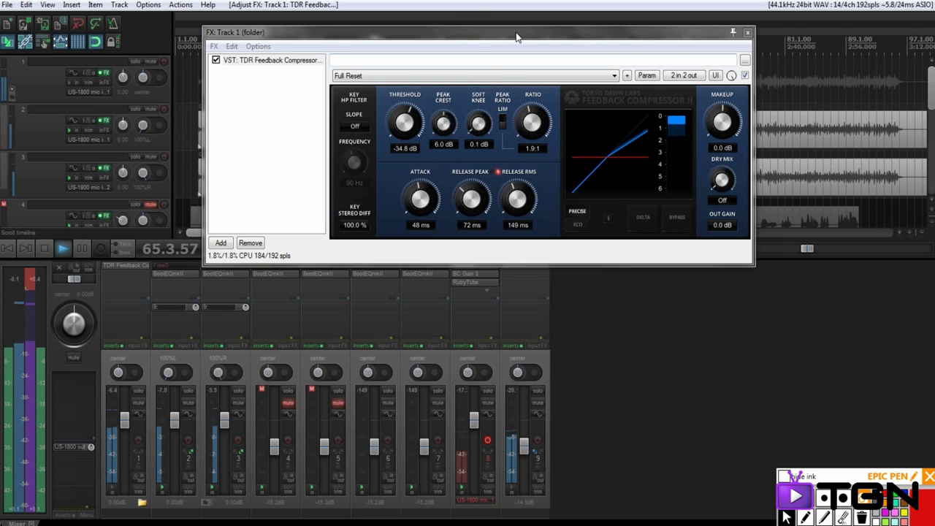
Step: Drag Threshold from -34.8 dB to -40.4 dB, moving the compressor window to reveal the tracks
drag(518, 32, 375, 89)
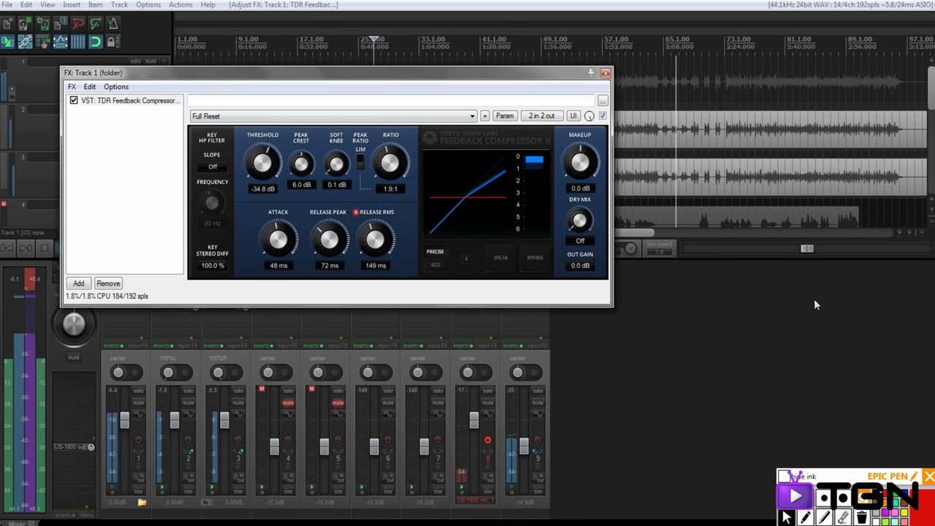
click(661, 359)
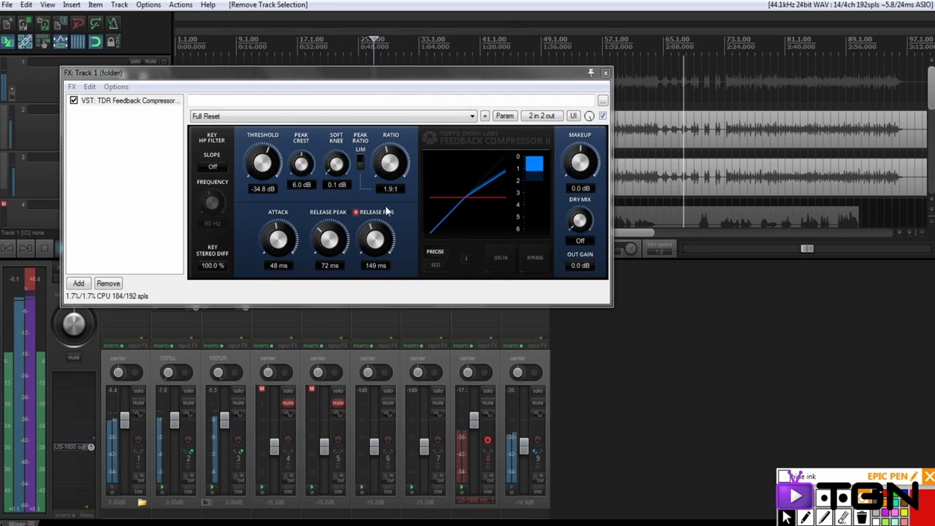
drag(267, 163, 318, 187)
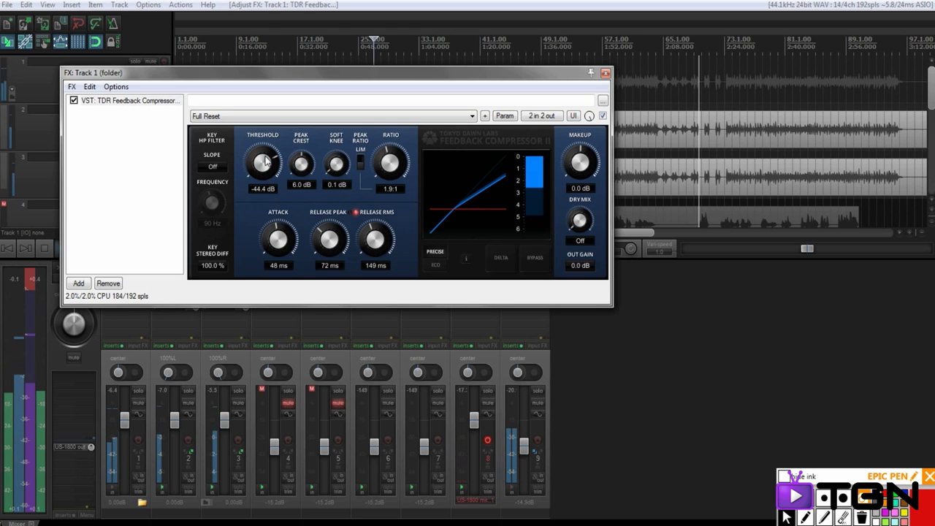
drag(400, 73, 523, 108)
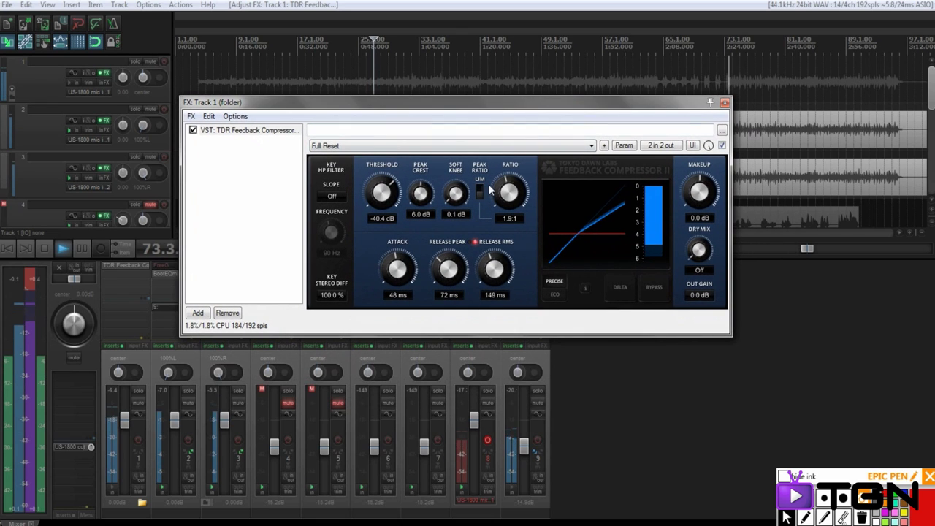